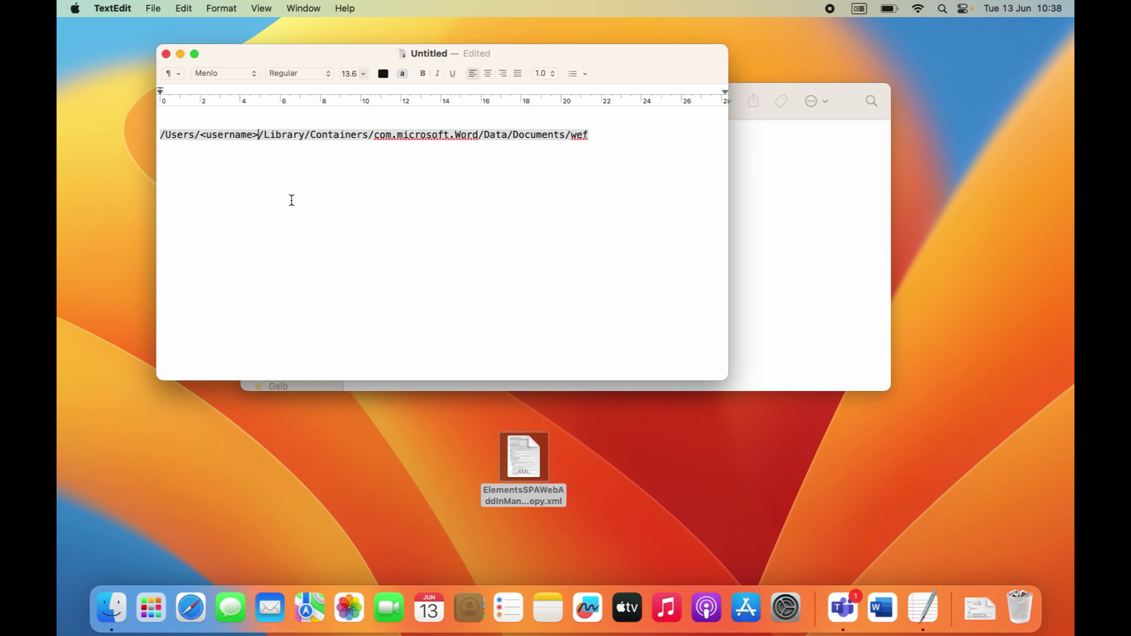
Replace the <username> placeholder with the account name and paste the full path into Spotlight.
key("BackSpace")
key("BackSpace")
key("BackSpace")
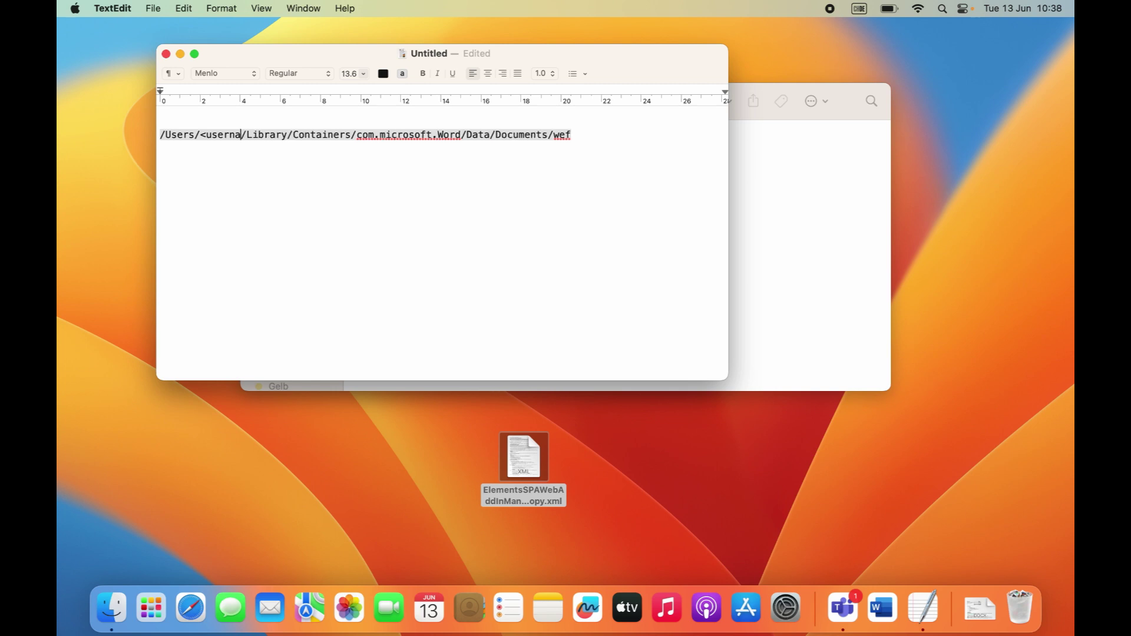
key("BackSpace")
key("BackSpace")
key("BackSpace")
key("BackSpace")
key("BackSpace")
key("BackSpace")
key("BackSpace")
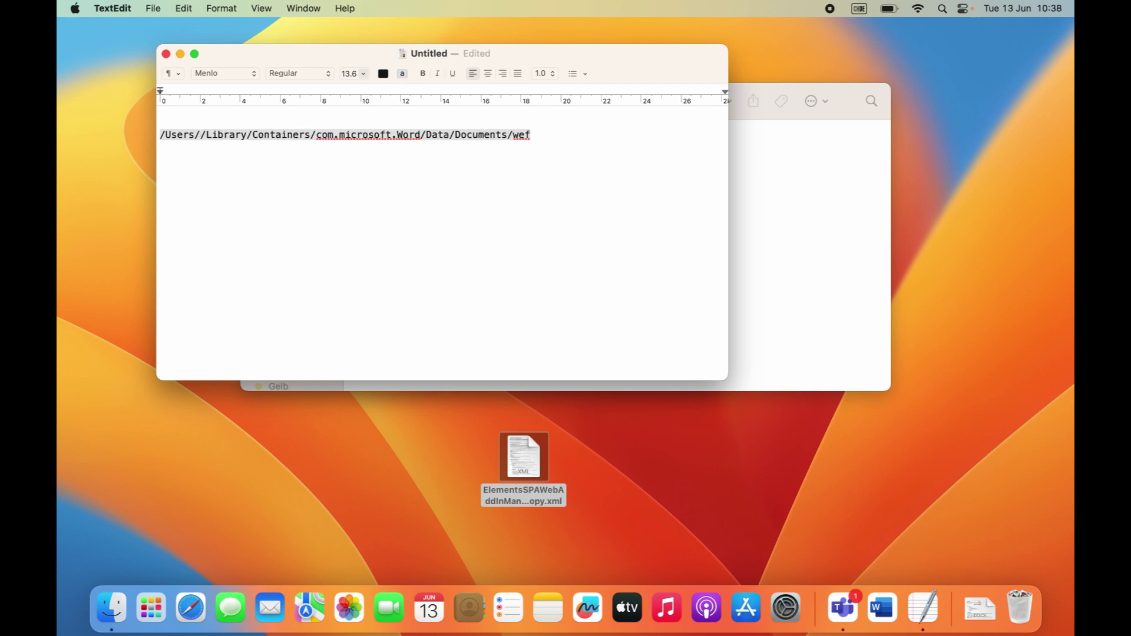
type("alignedma")
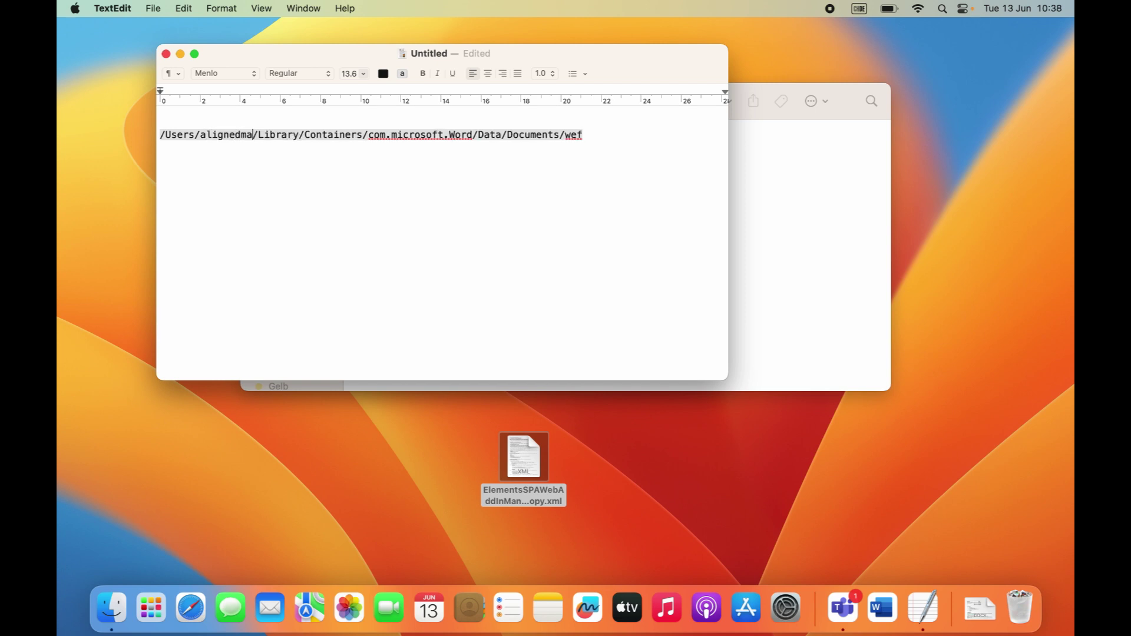
type("c")
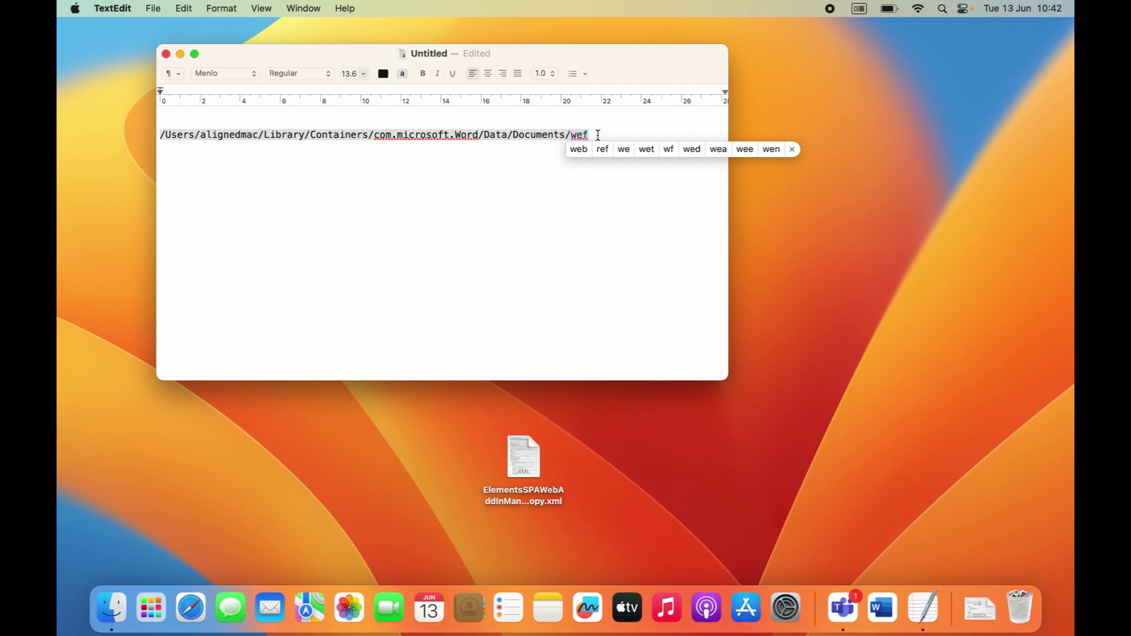
key("super+a")
key("super+c")
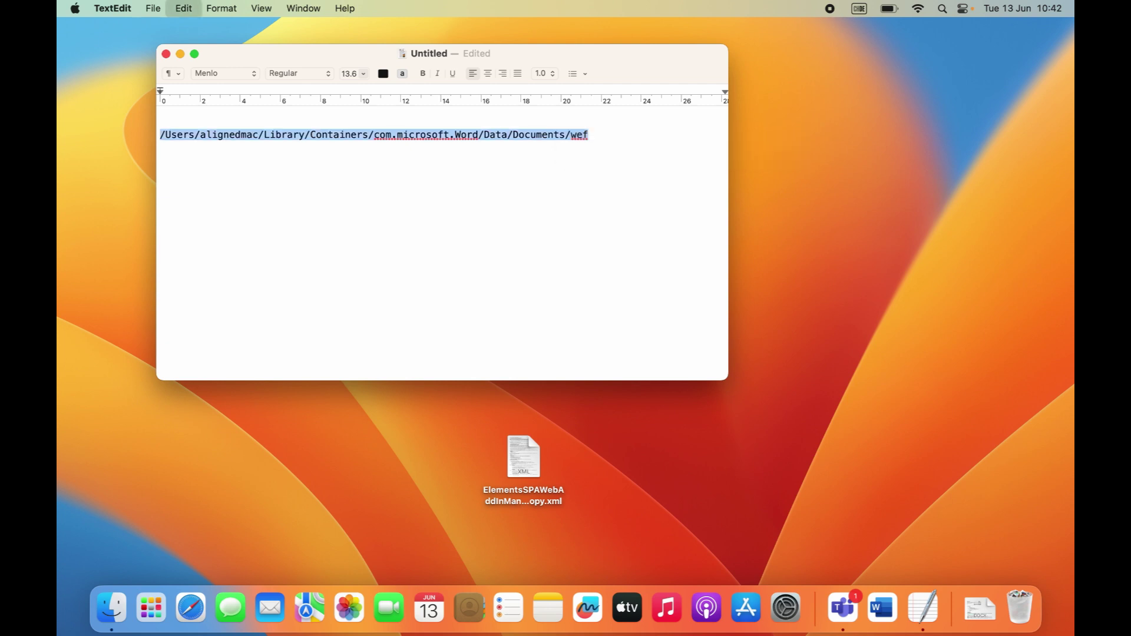
left_click(944, 10)
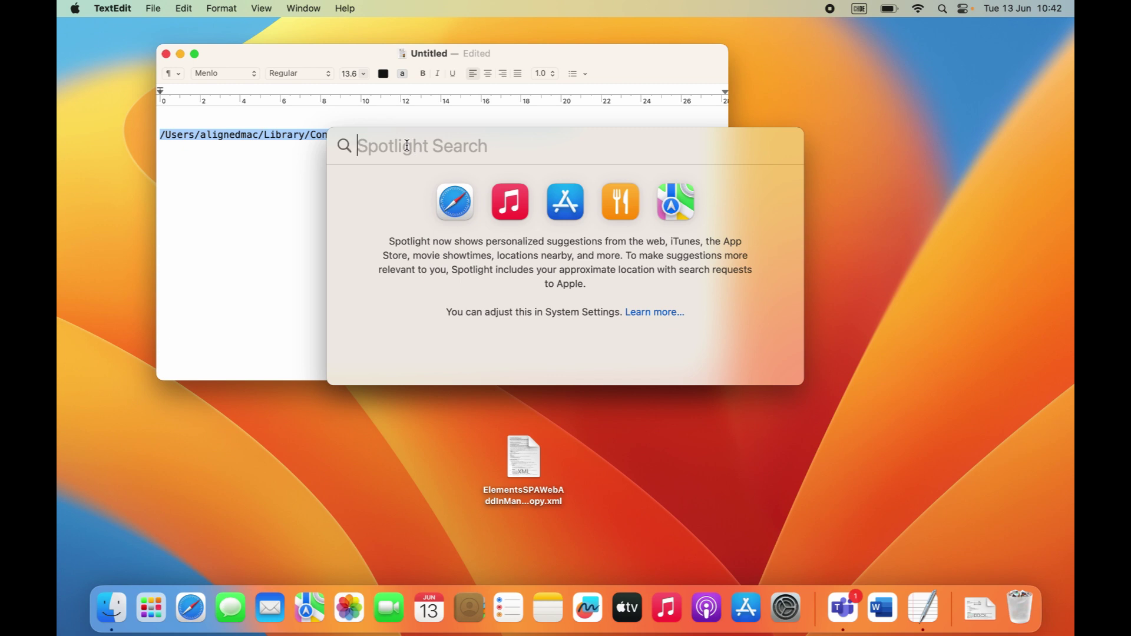
key("super+v")
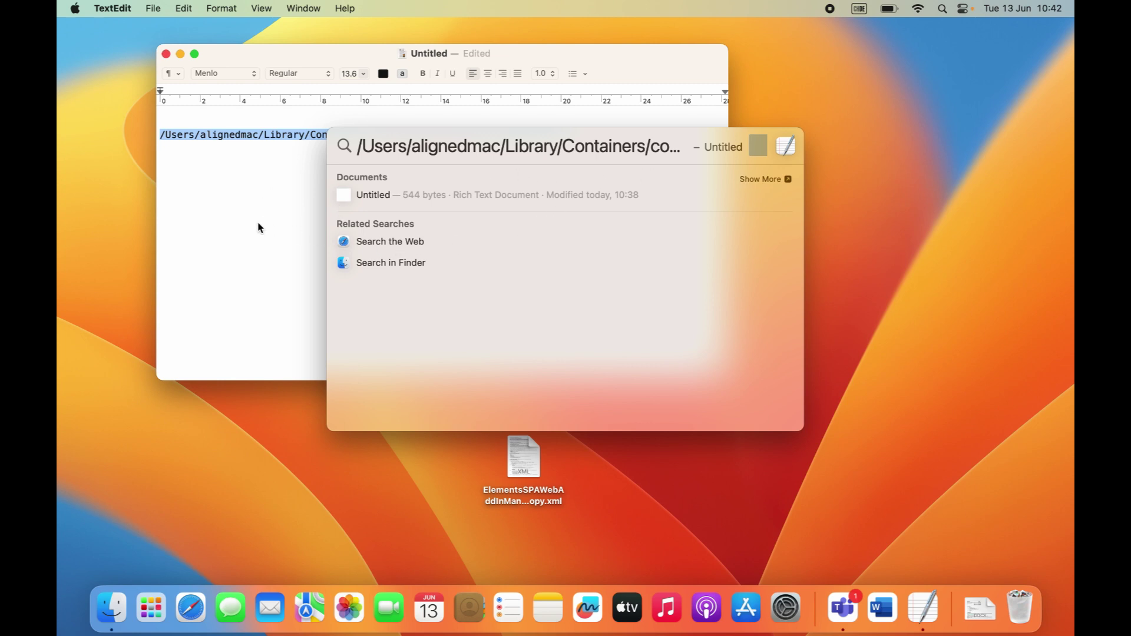
Trim the trailing /wef so the TextEdit path ends at Documents, and select it.
key("Escape")
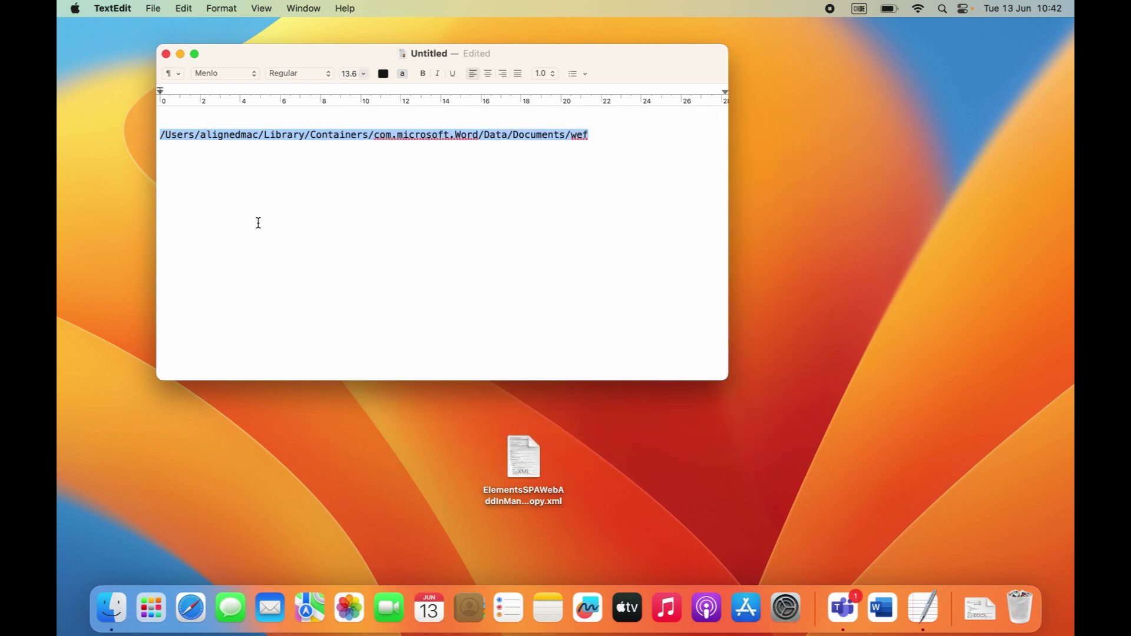
left_click(607, 137)
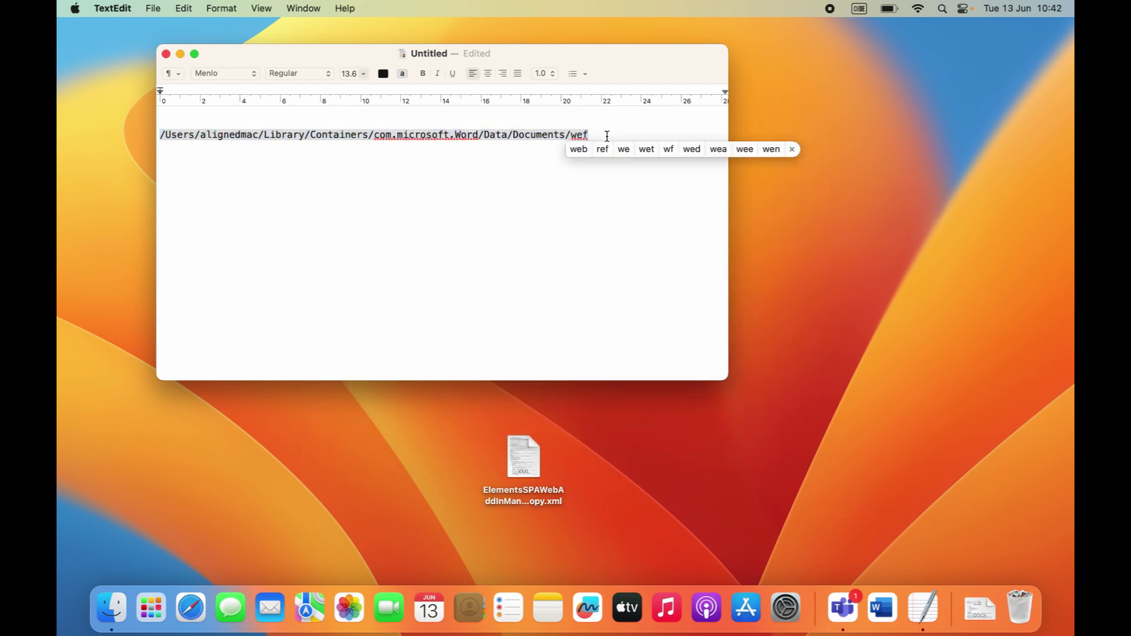
key("BackSpace")
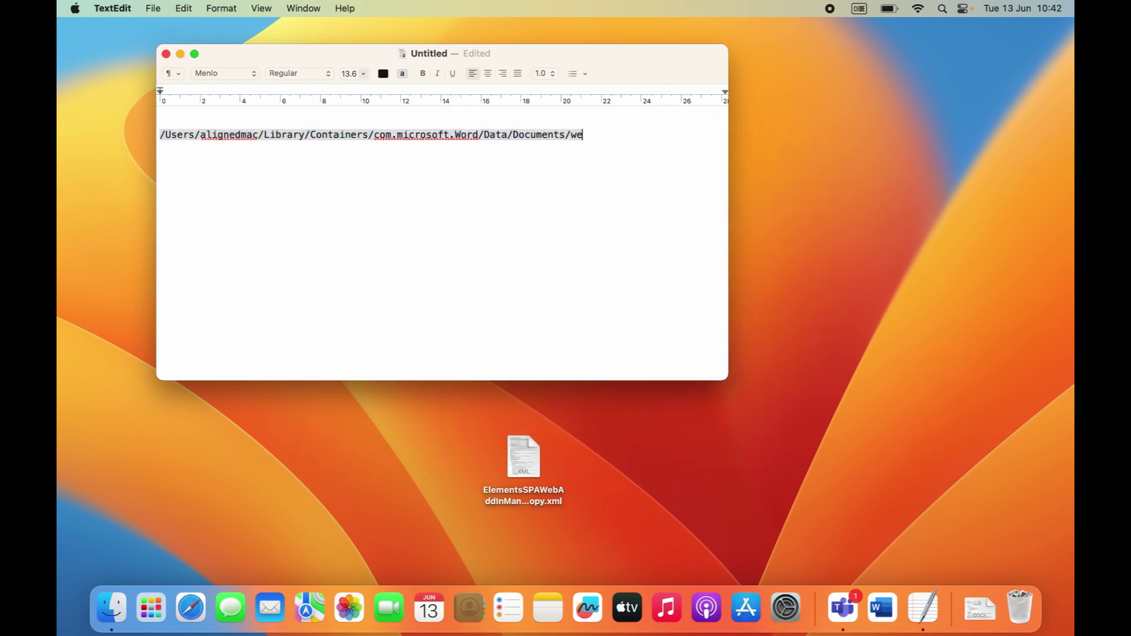
key("BackSpace")
key("BackSpace")
key("BackSpace")
key("super+a")
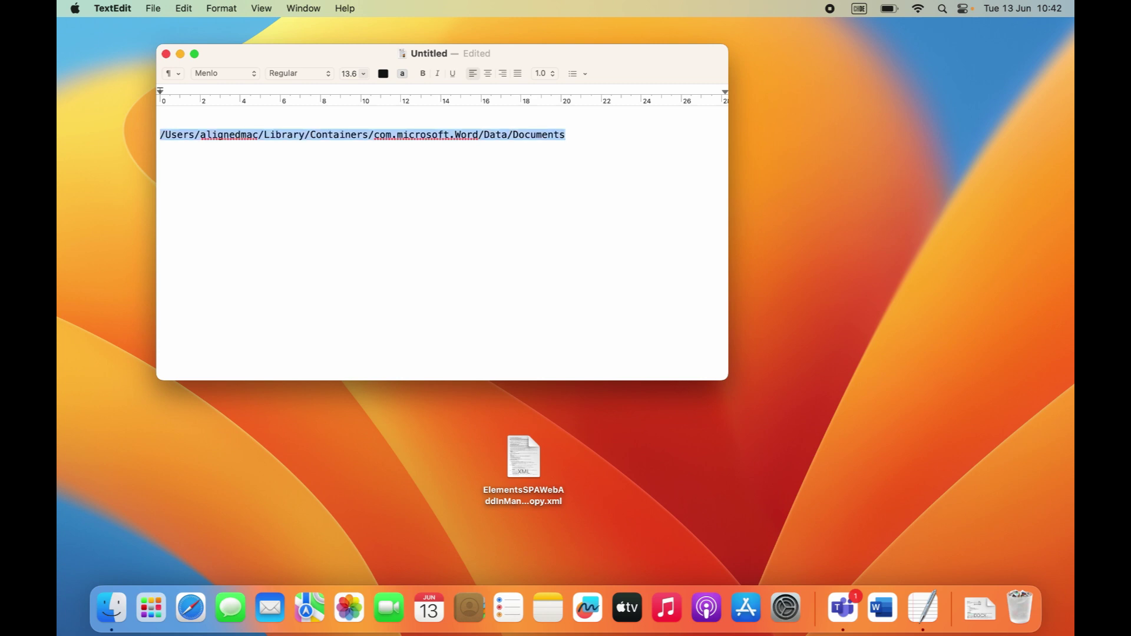
Search the shortened path in Spotlight and open the Documents folder in Finder.
left_click(942, 9)
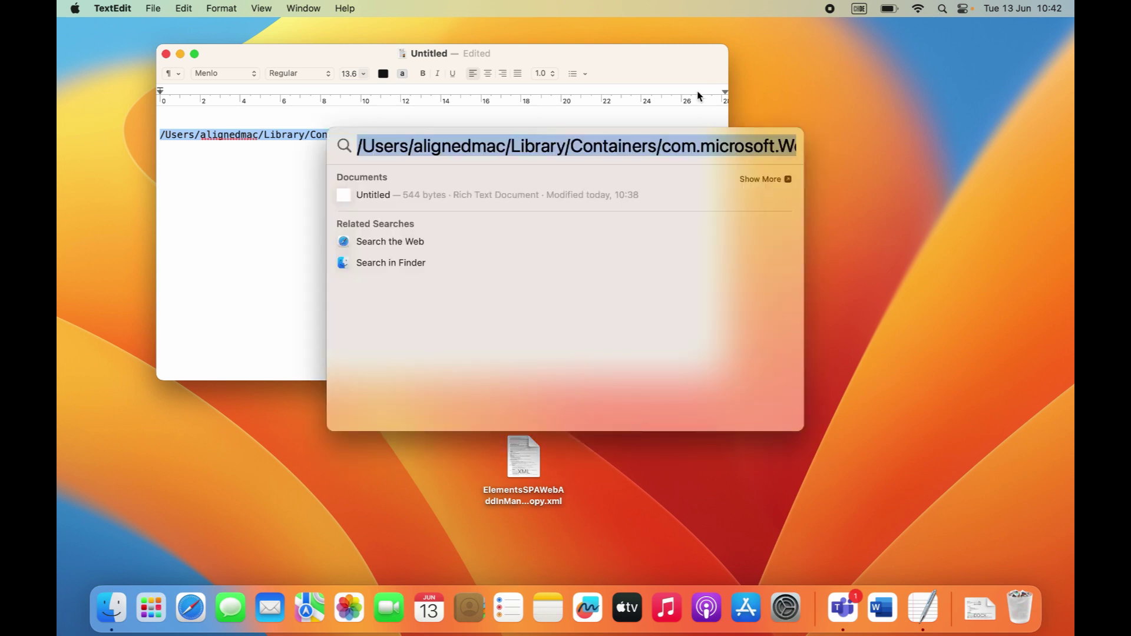
key("super+v")
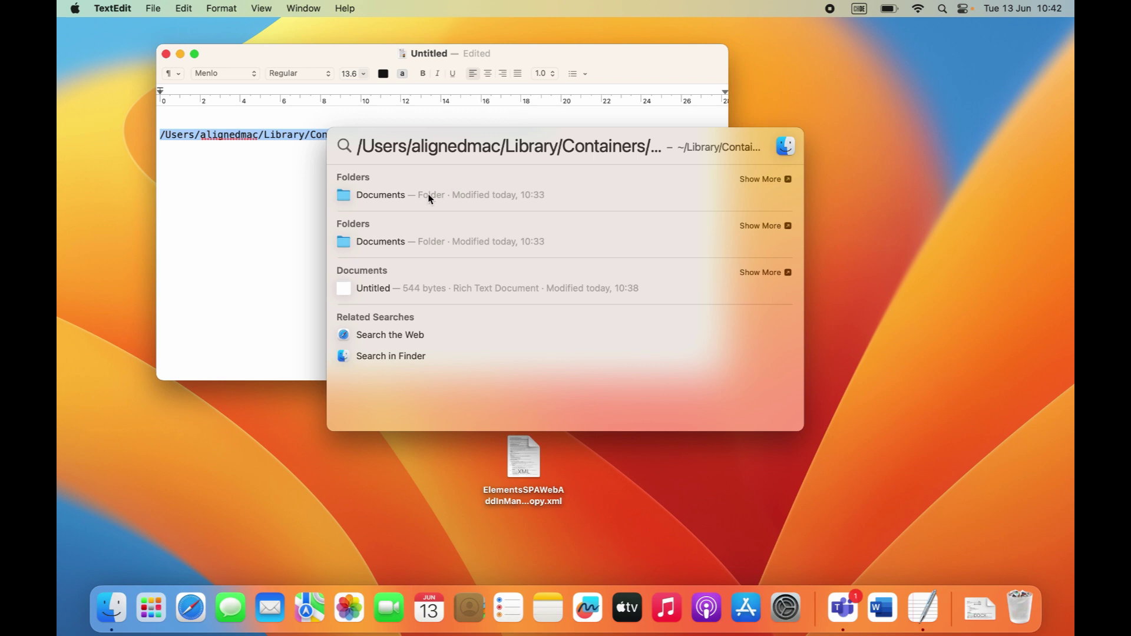
left_click(389, 200)
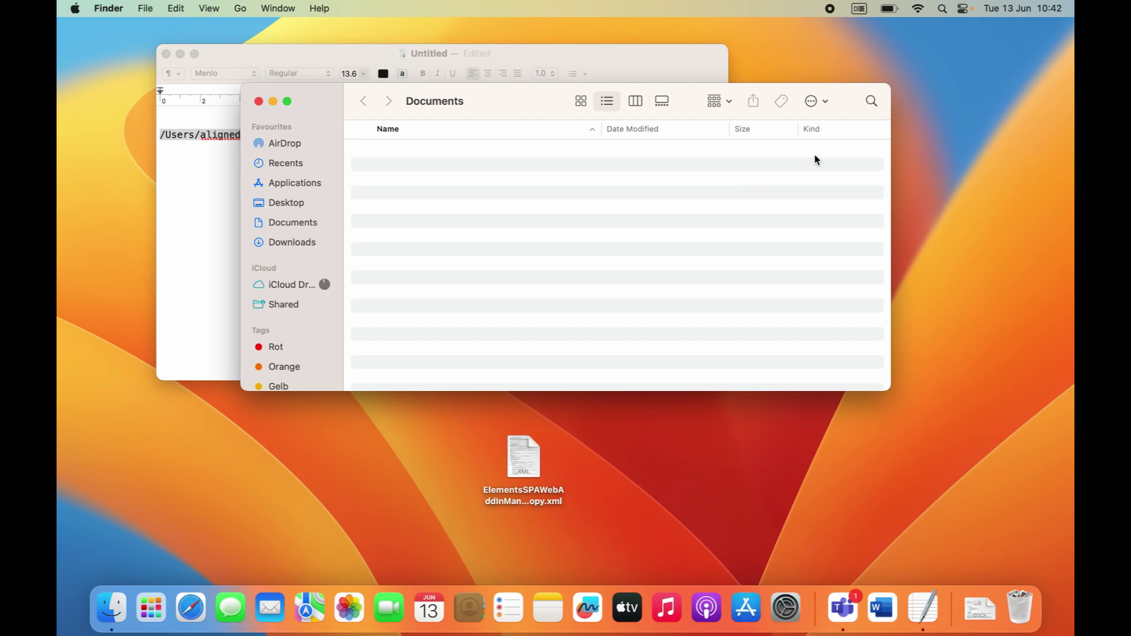
Add a 'wef' folder in Documents, open it, and drag in ElementsSPAWebAddInManifest copy.xml.
left_click(825, 107)
left_click(829, 127)
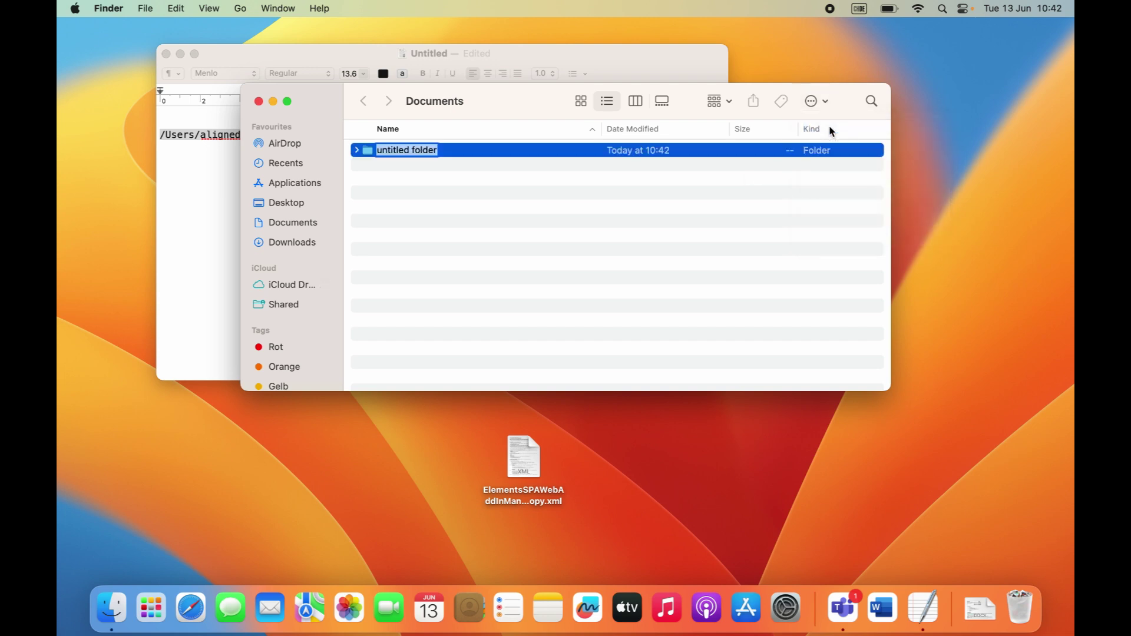
type("wef")
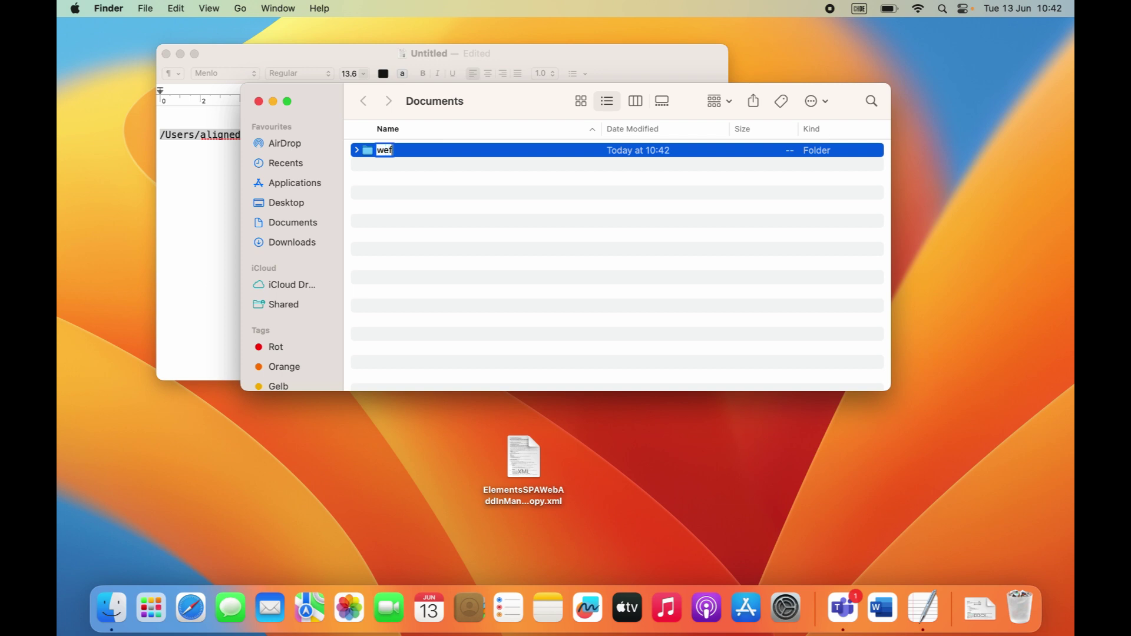
key("Return")
double_click(394, 152)
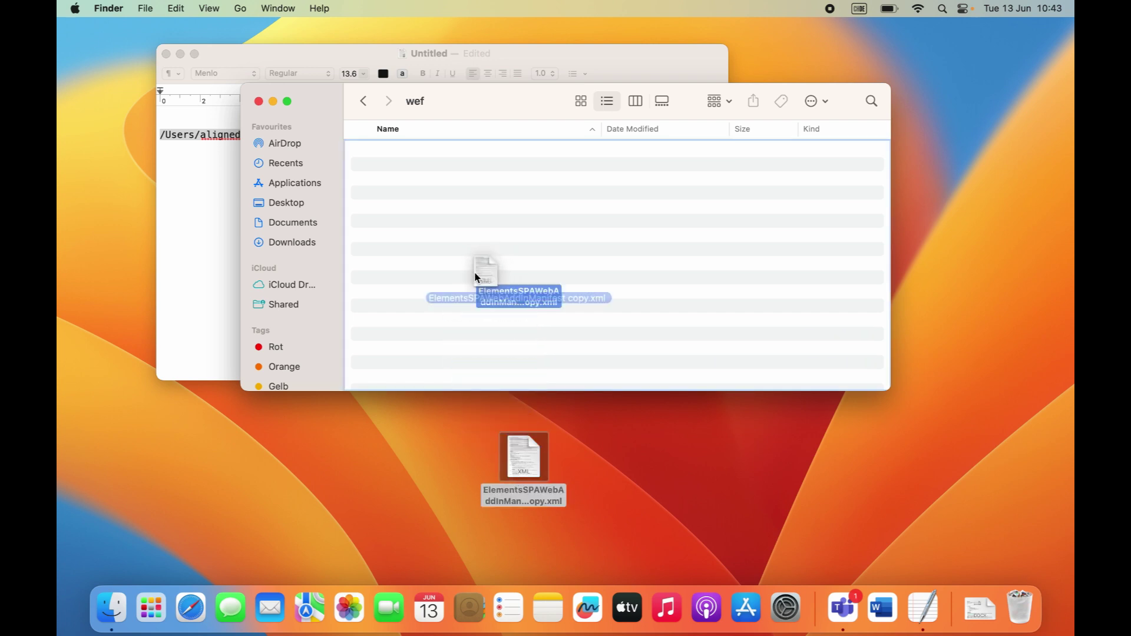
left_click_drag(517, 481, 474, 278)
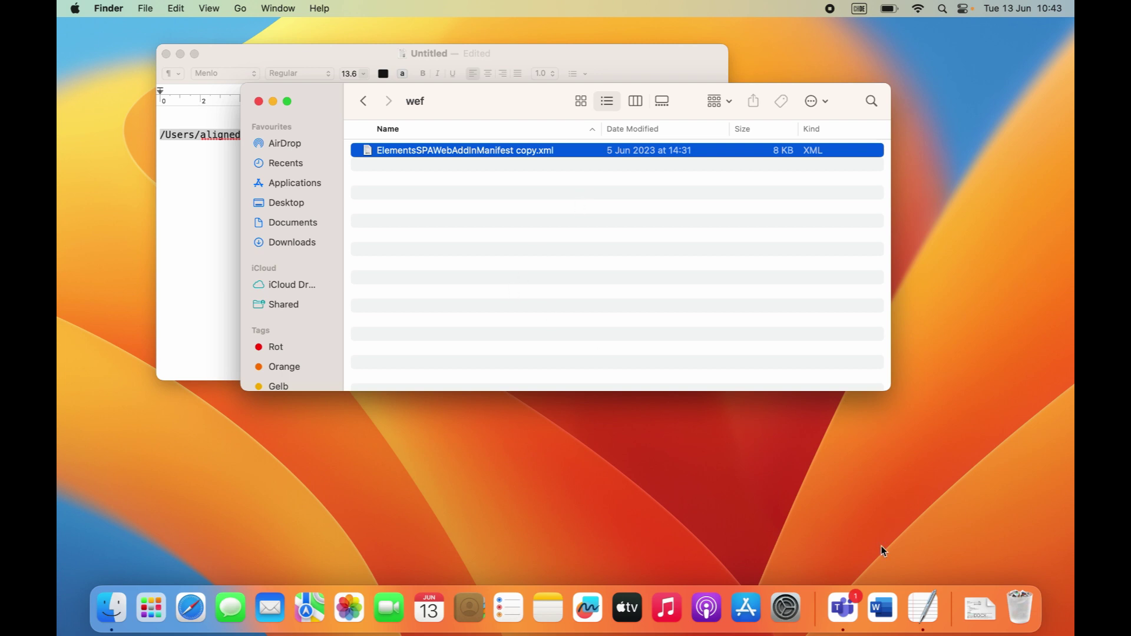
Launch Word with a blank document and list My Add-ins to find Aligned Elements Word Add-In.
left_click(883, 617)
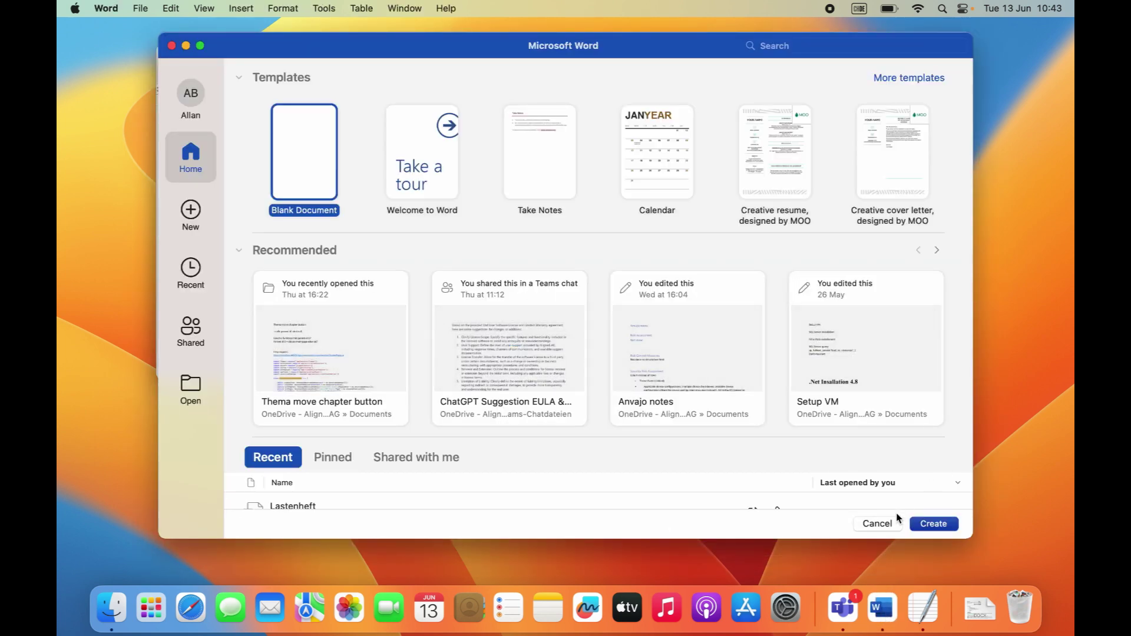
left_click(926, 522)
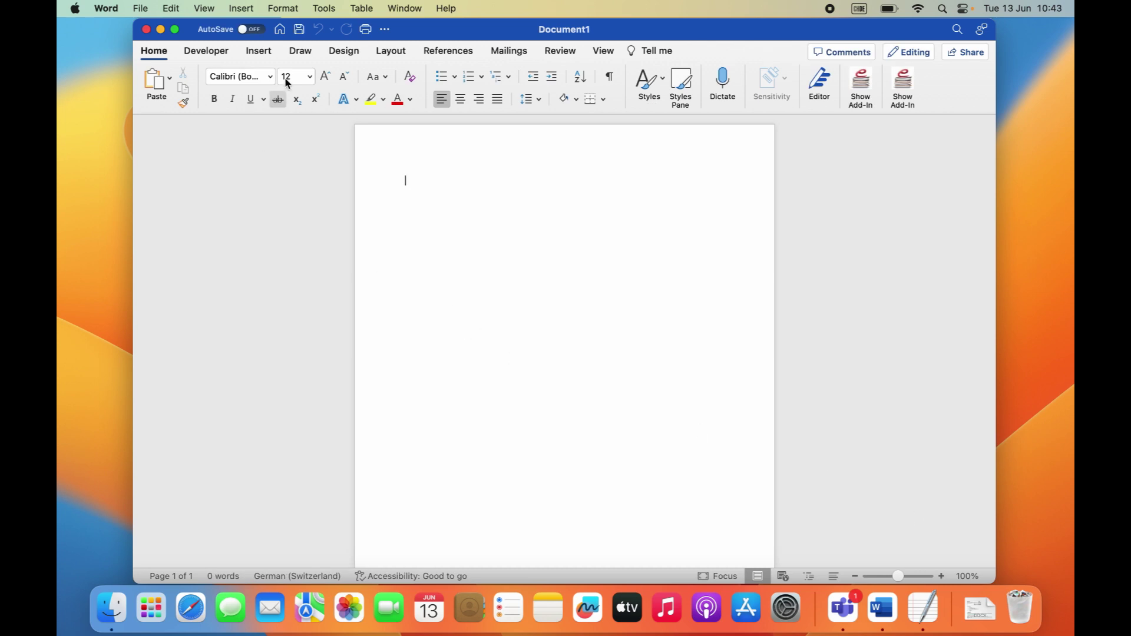
left_click(260, 54)
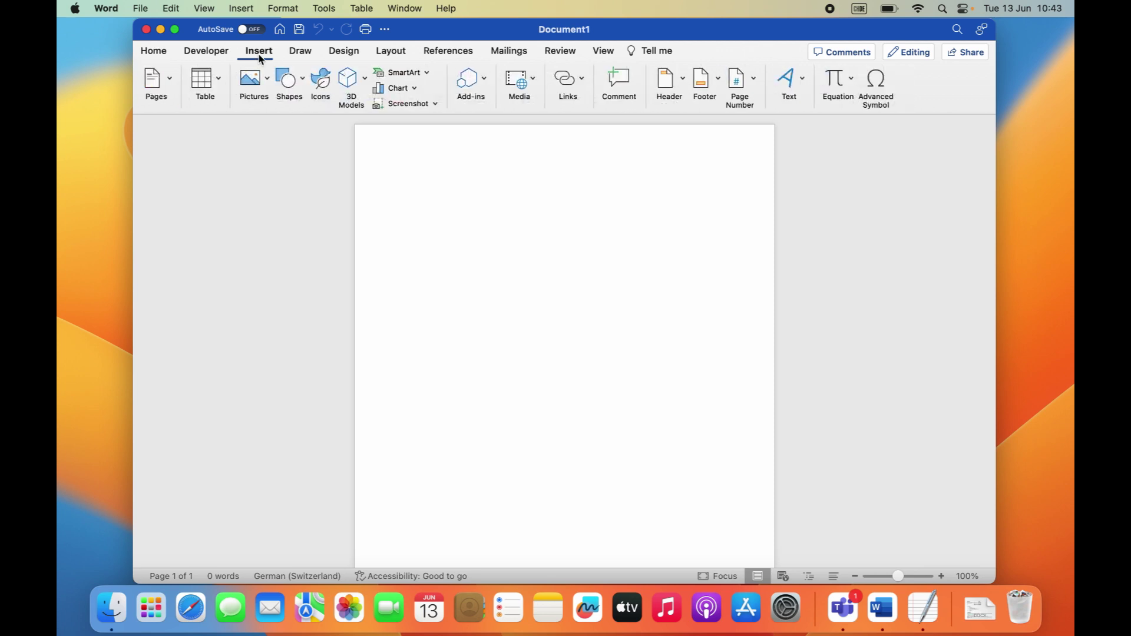
left_click(483, 88)
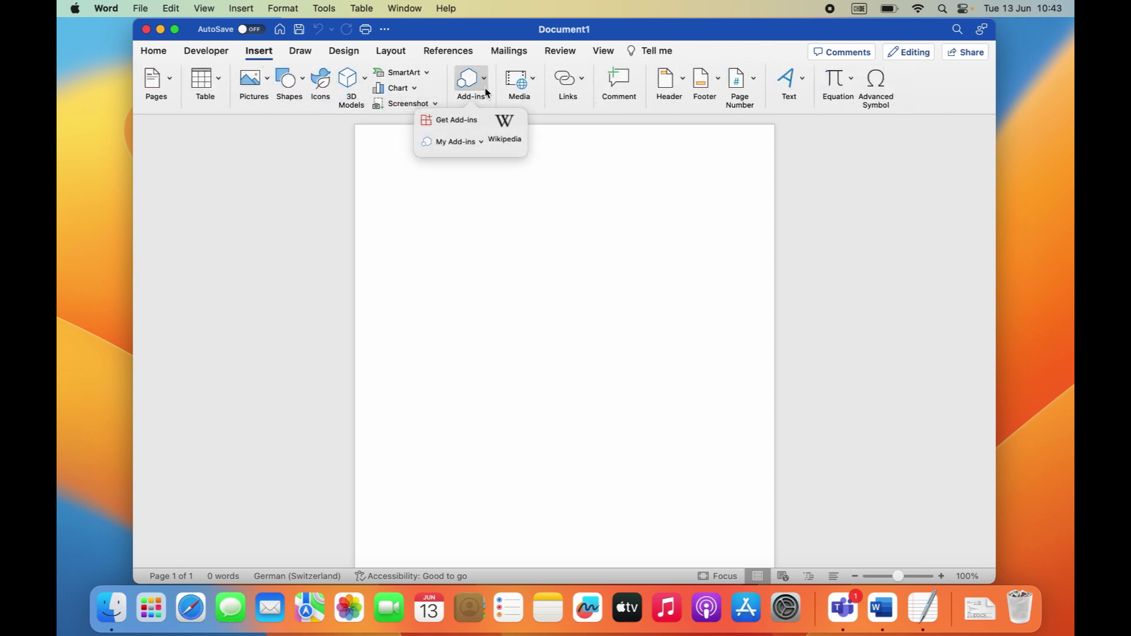
left_click(481, 145)
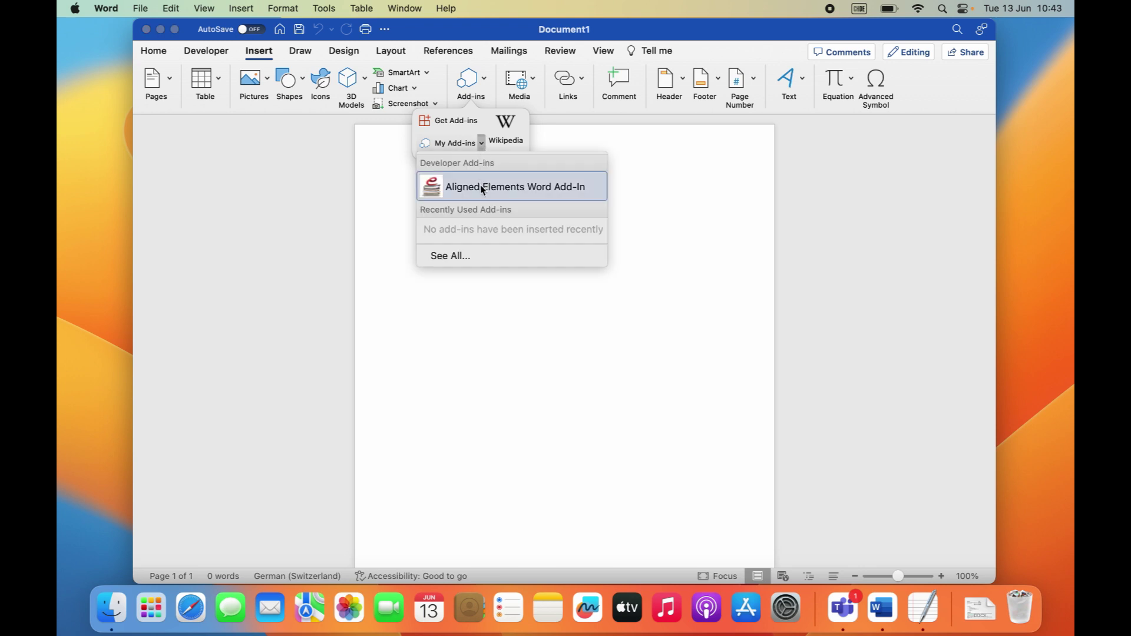